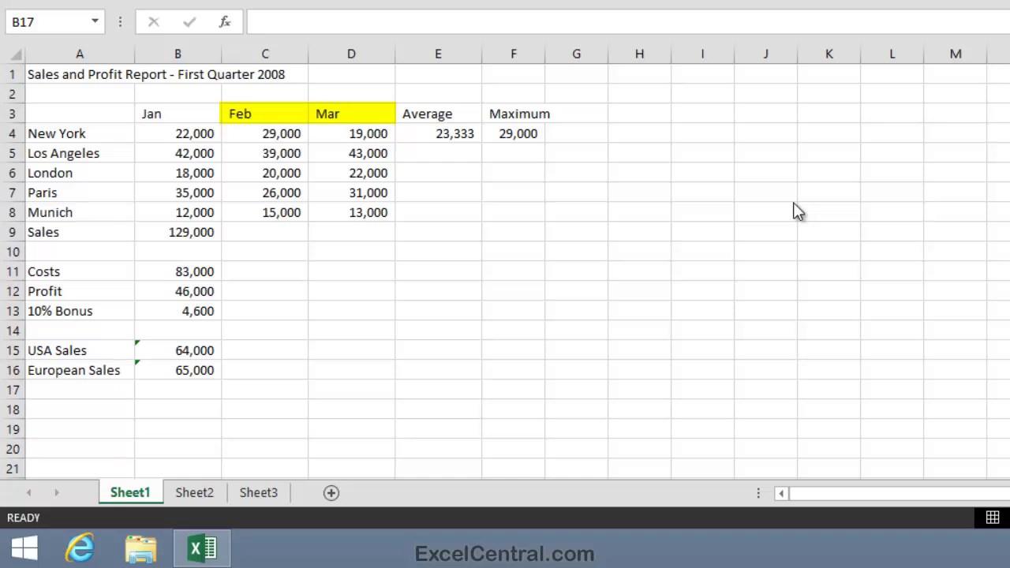
Delete the Feb and Mar headings in C3:D3, then select the Jan heading in B3.
left_click(264, 113)
left_click_drag(264, 113, 324, 113)
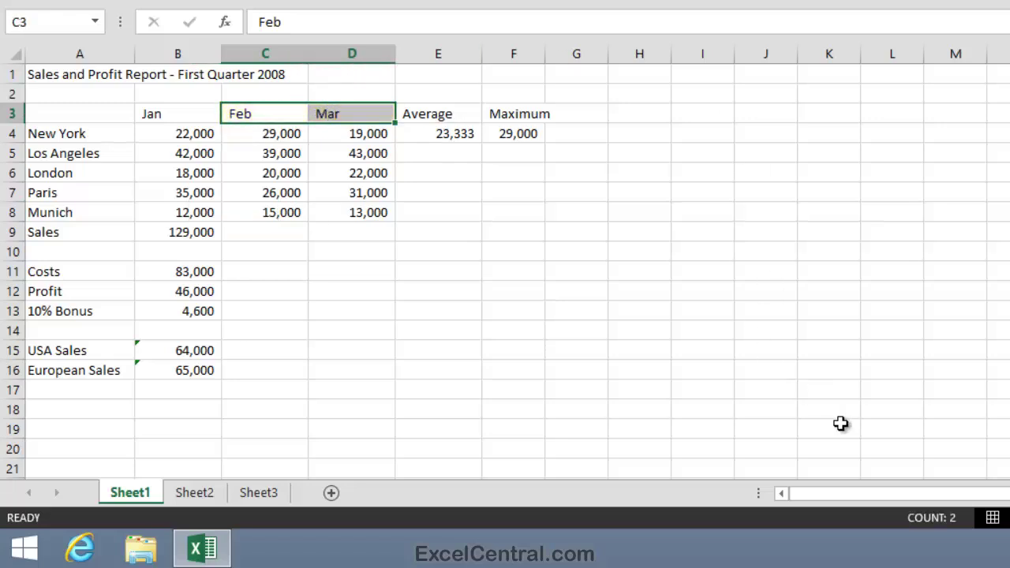
key("Delete")
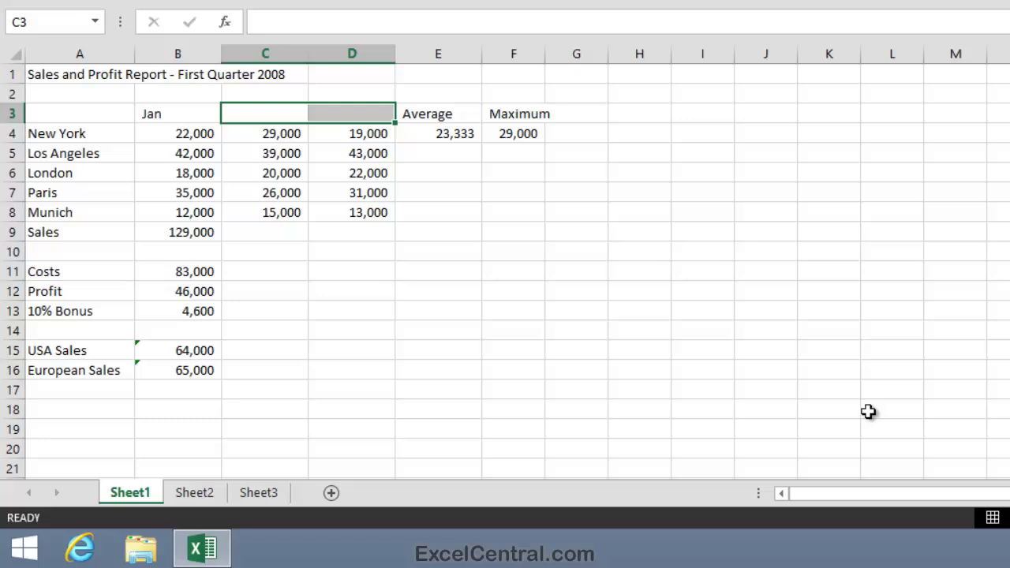
left_click(169, 111)
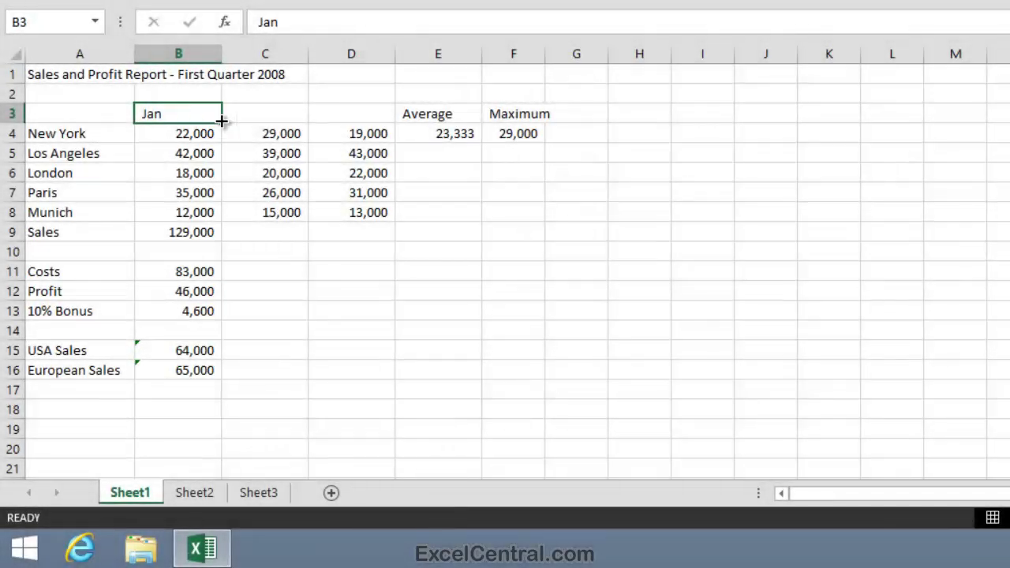
AutoFill the Jan heading in B3 across to D3 to produce Feb and Mar.
left_click_drag(222, 121, 293, 123)
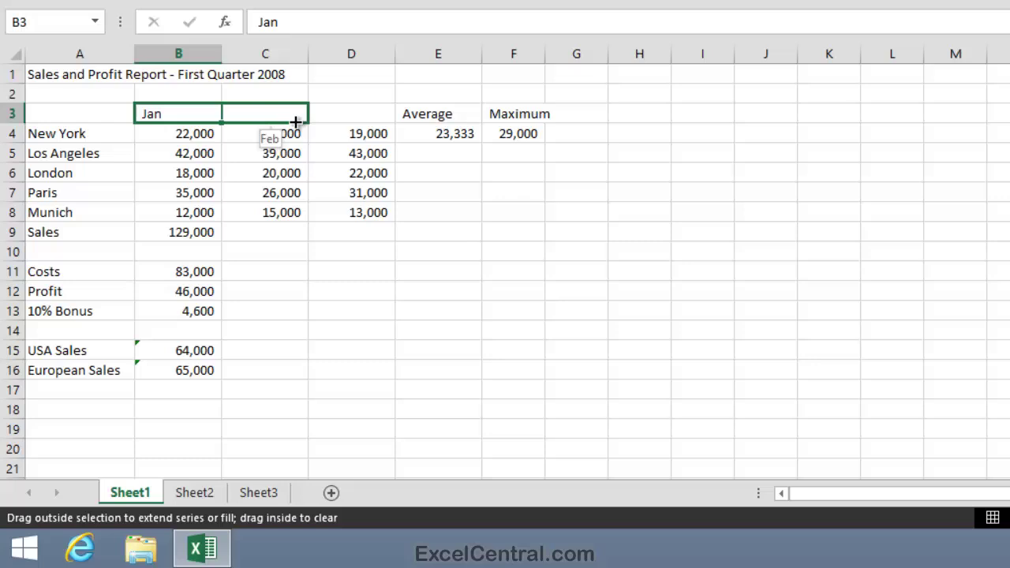
left_click_drag(293, 122, 387, 113)
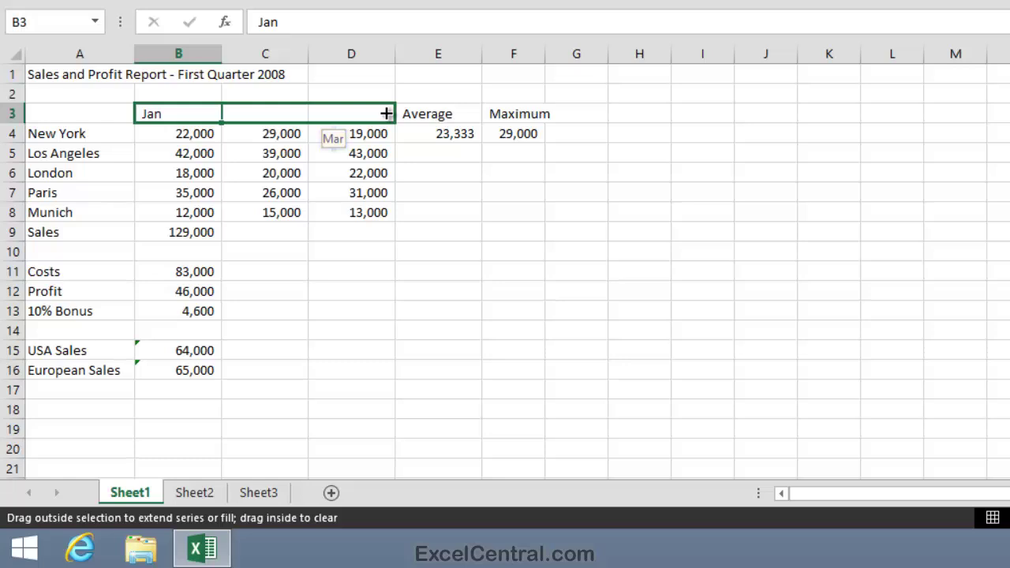
left_click_drag(387, 114, 387, 114)
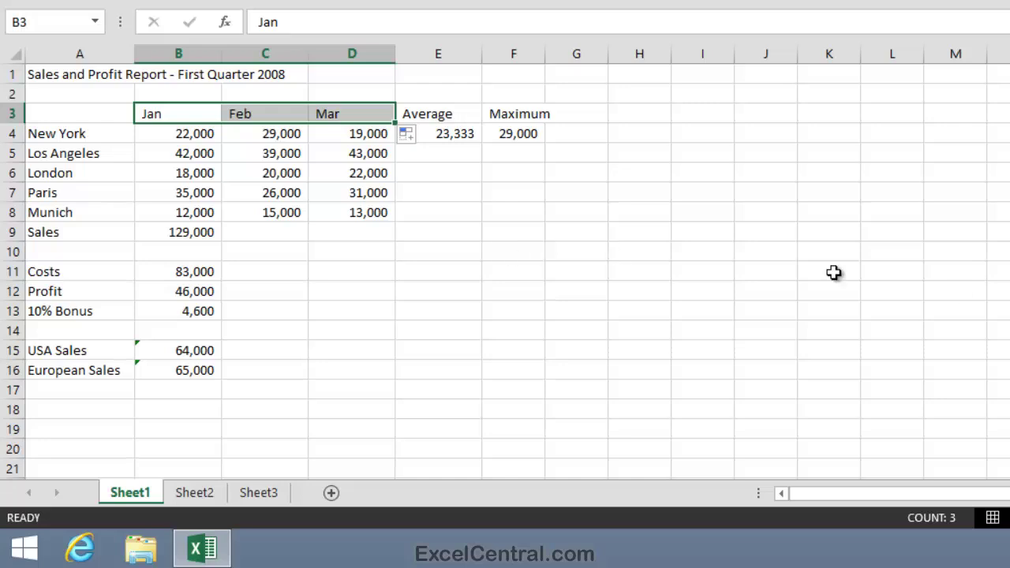
Enter Monday in A18 and AutoFill down to A24 for Tuesday through Sunday.
scroll(505, 271, "down", 1)
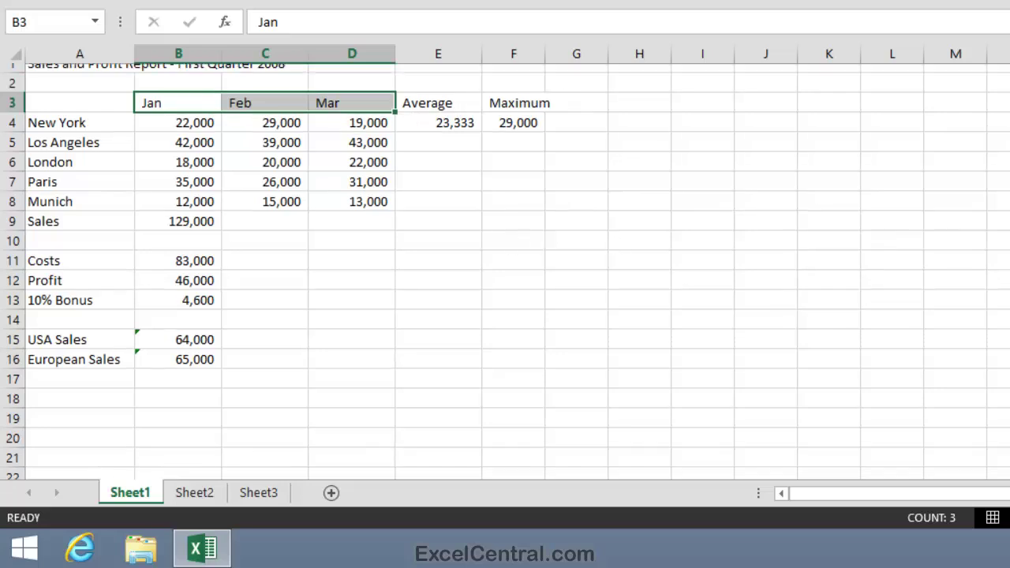
scroll(505, 272, "down", 1)
scroll(505, 271, "down", 1)
scroll(613, 110, "down", 1)
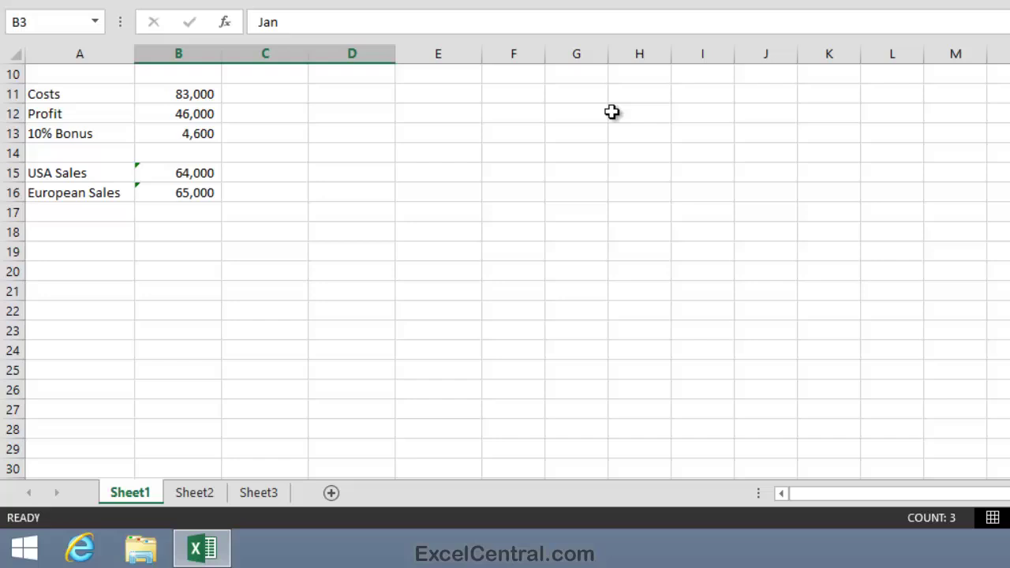
left_click(71, 231)
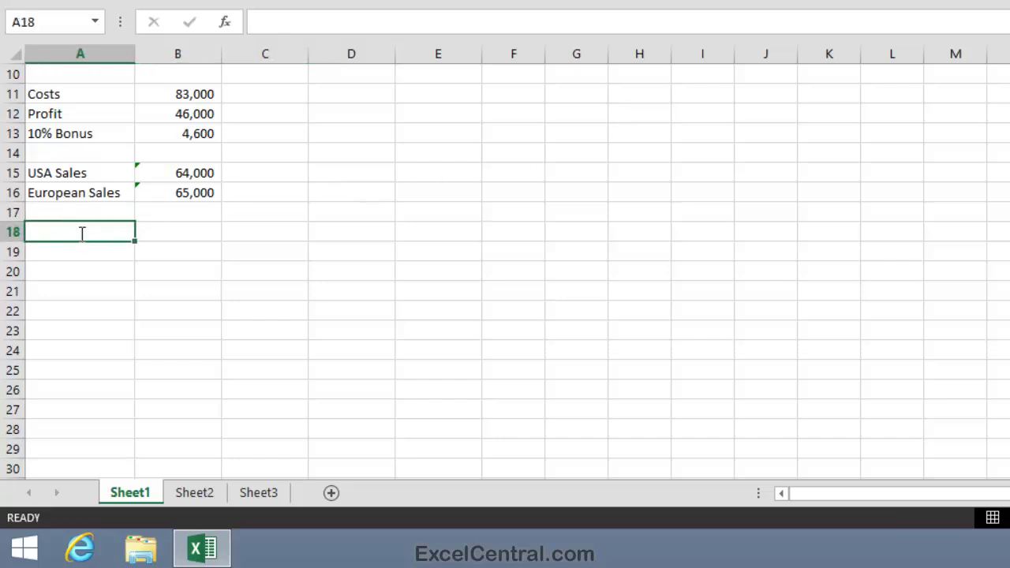
type("Monday")
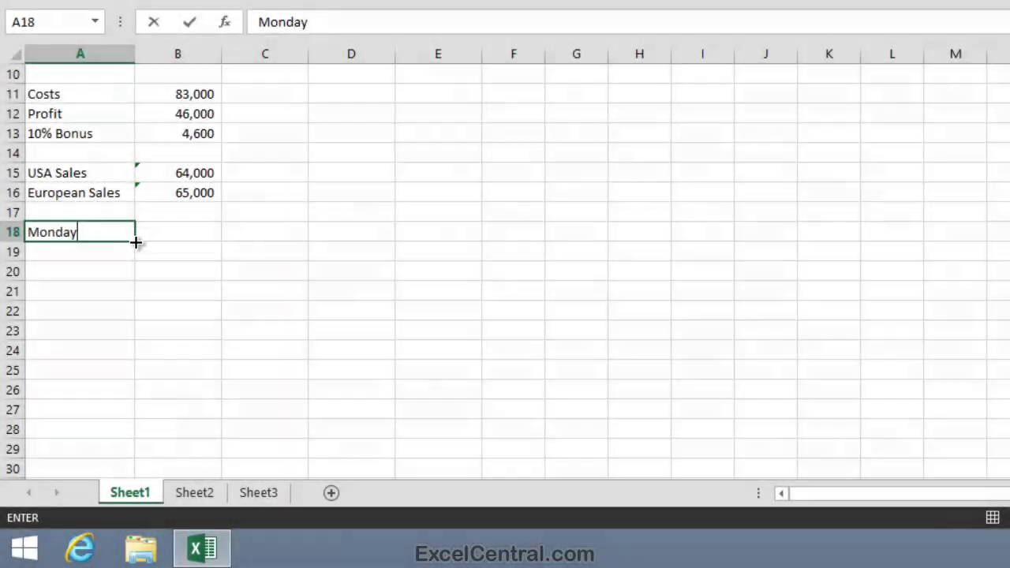
left_click_drag(135, 242, 140, 355)
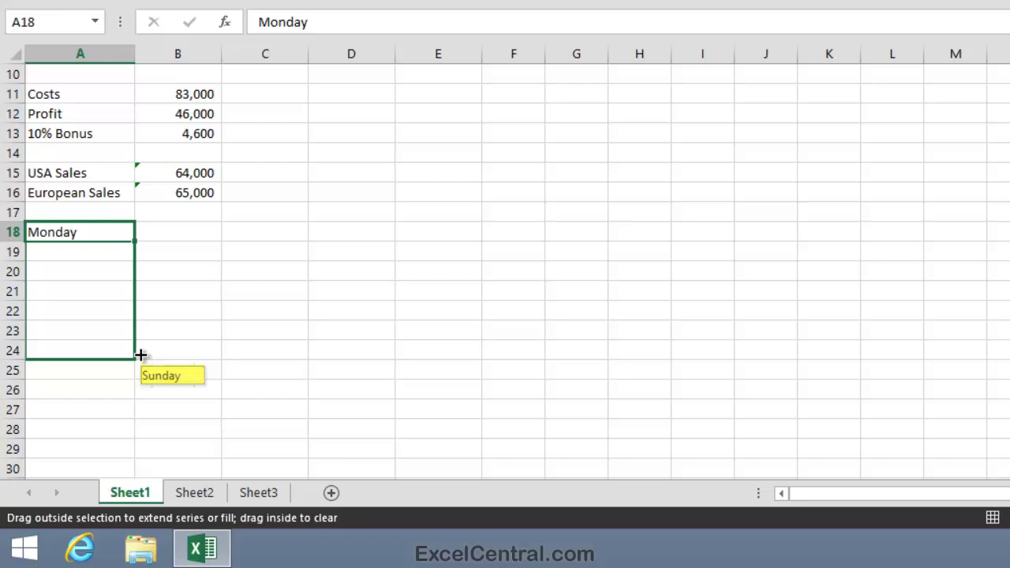
left_click_drag(141, 355, 140, 356)
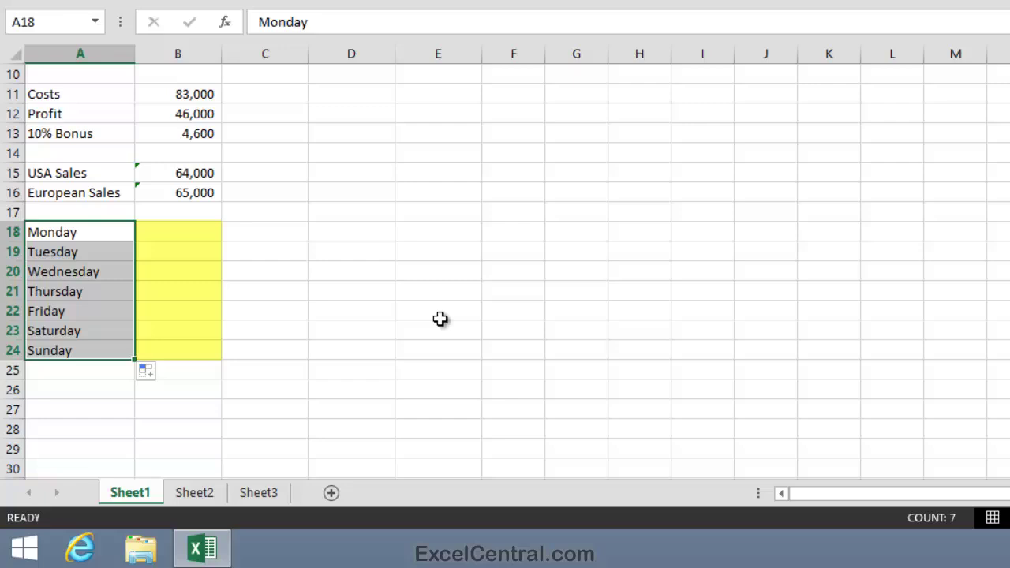
Enter 1 and 2 in B18:B19, then extend the series down to 7 in B24.
left_click(192, 233)
type("1")
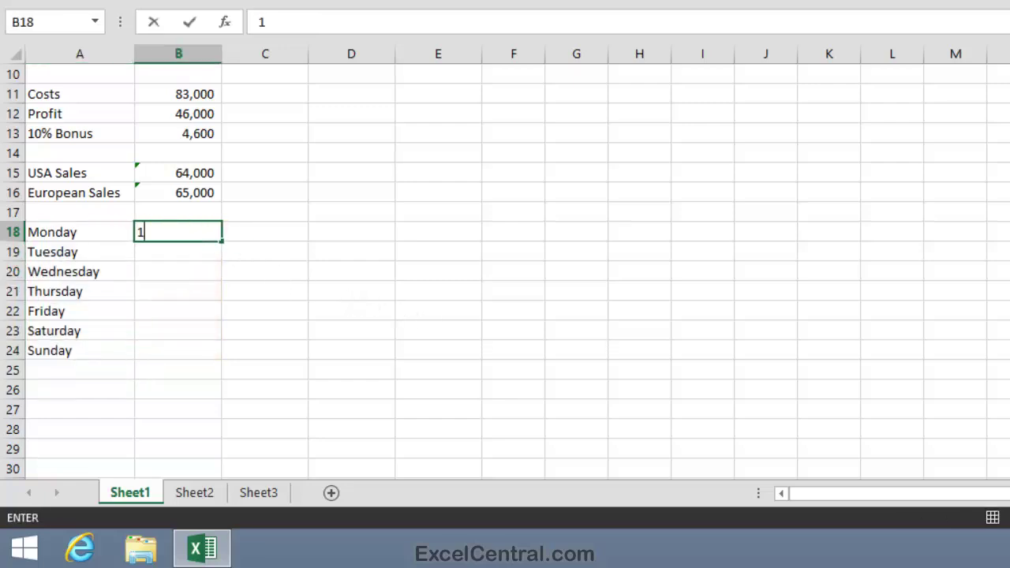
key("Return")
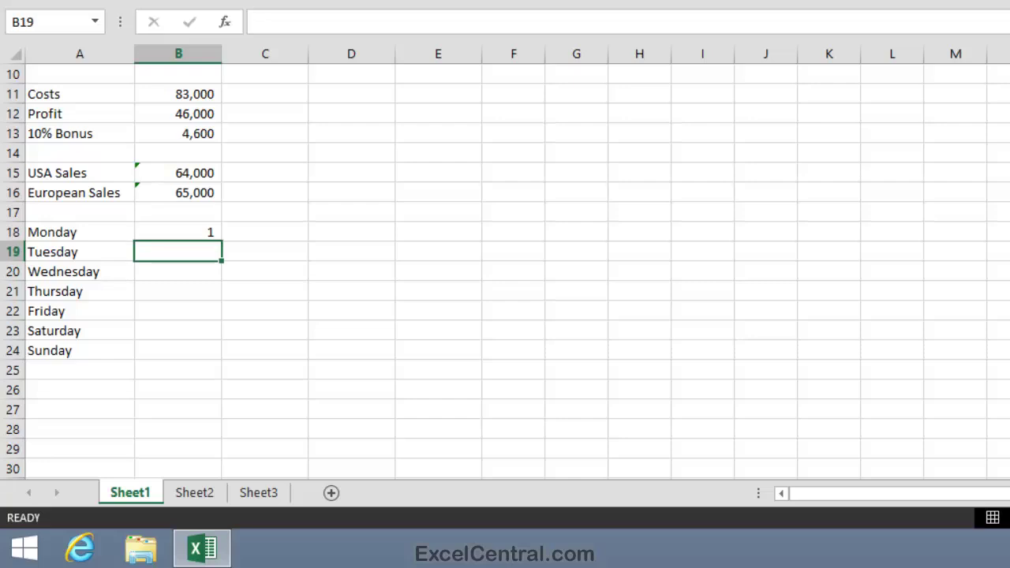
type("2")
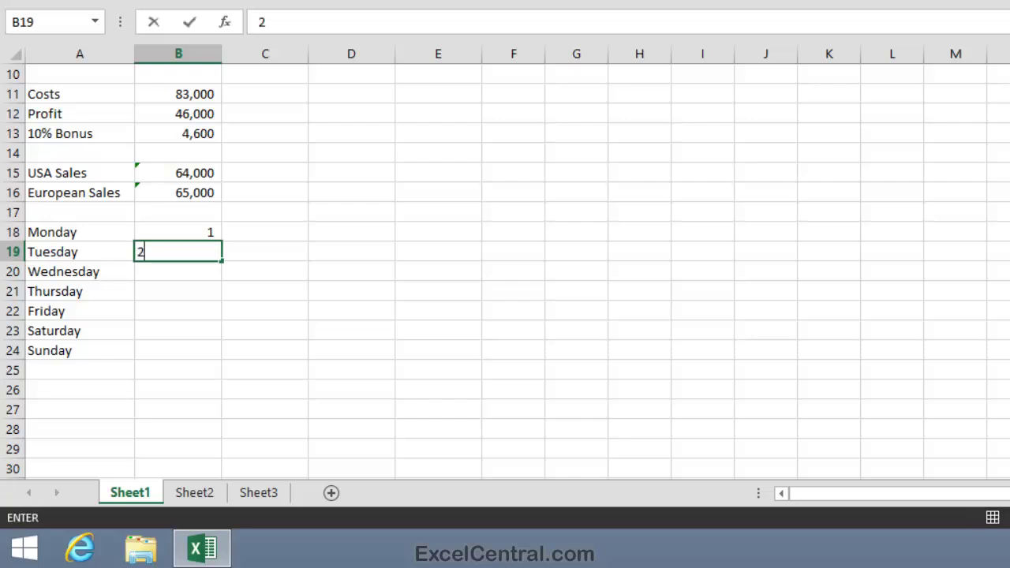
key("Return")
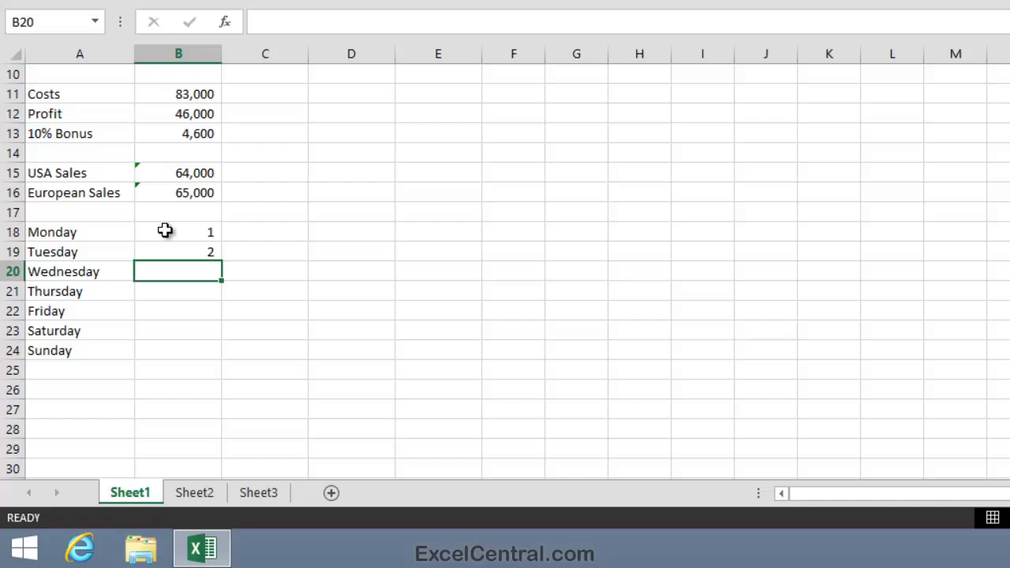
left_click_drag(166, 231, 169, 248)
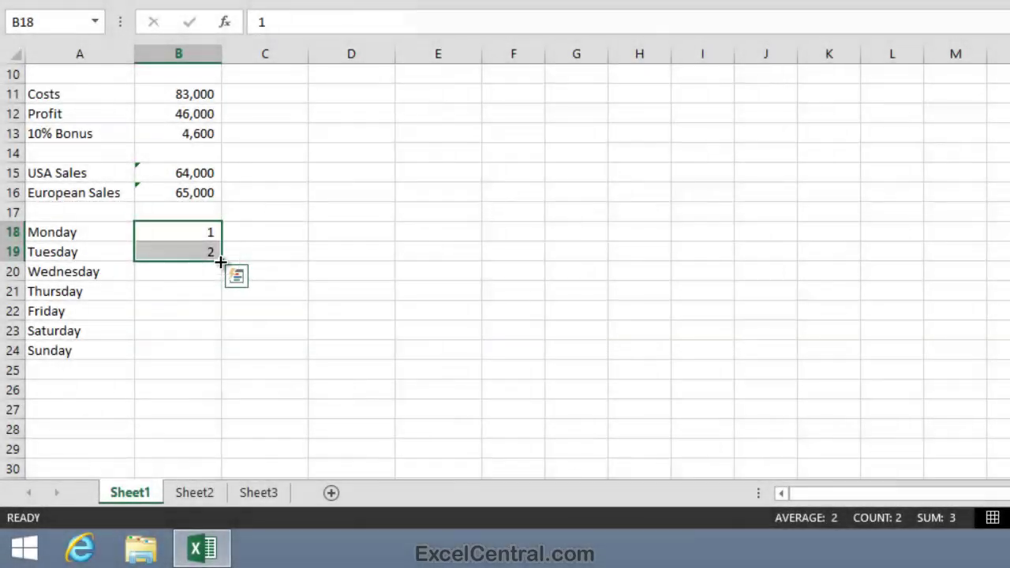
left_click_drag(220, 262, 222, 364)
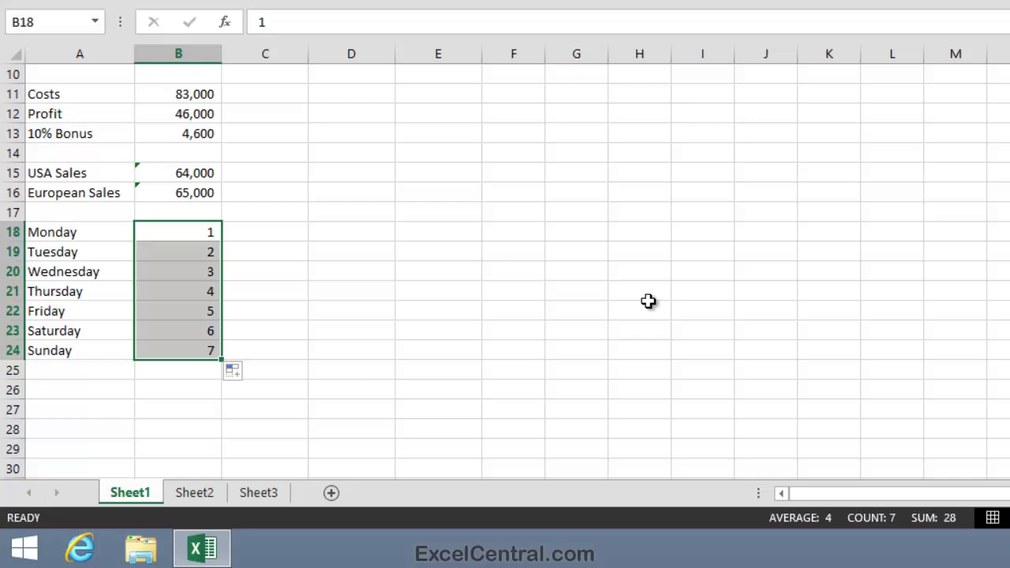
Start the nine-times table with 9 and 18 in C18:C19, filling down to 63 in C24.
left_click(268, 229)
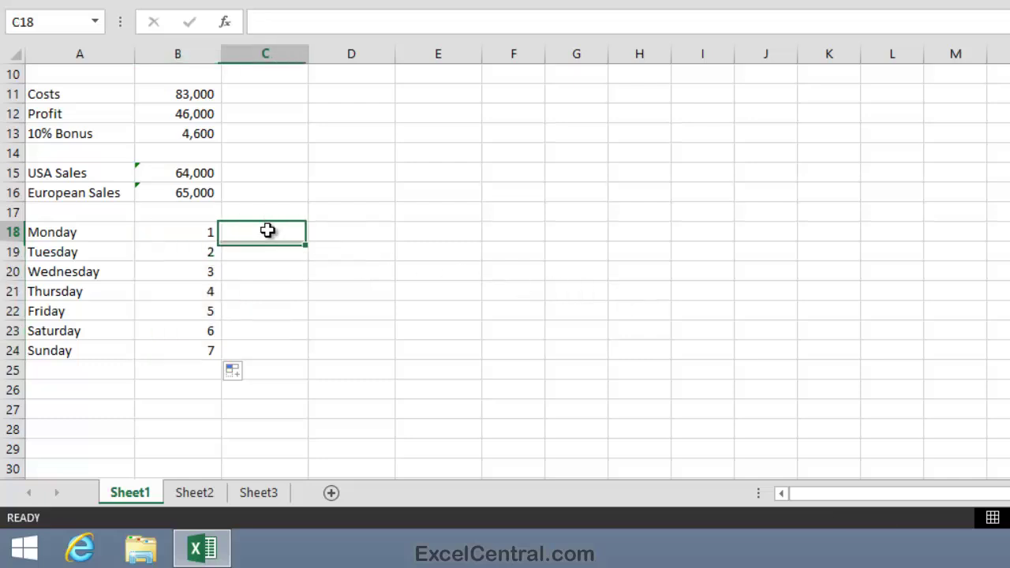
type("9")
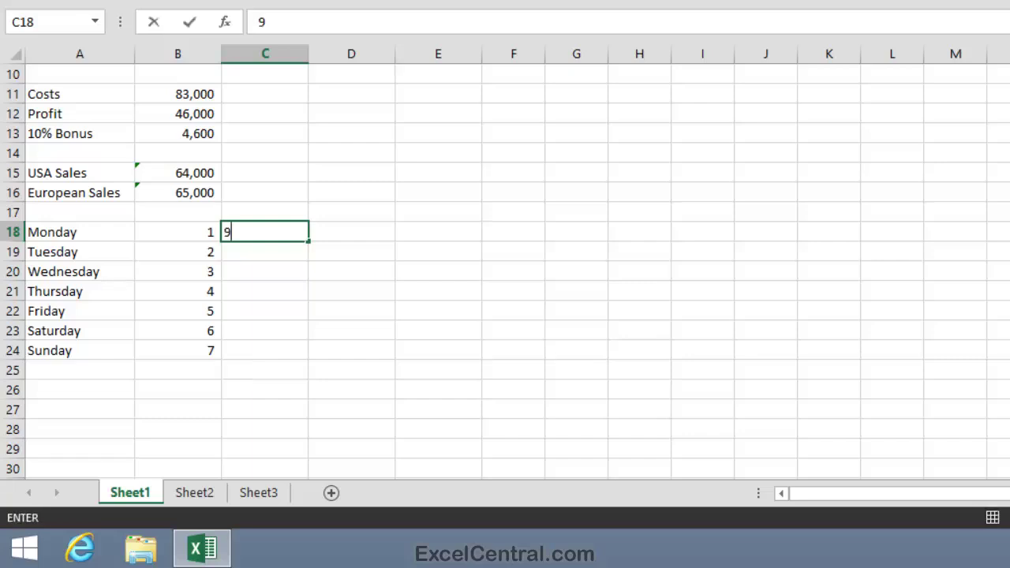
key("Return")
type("18")
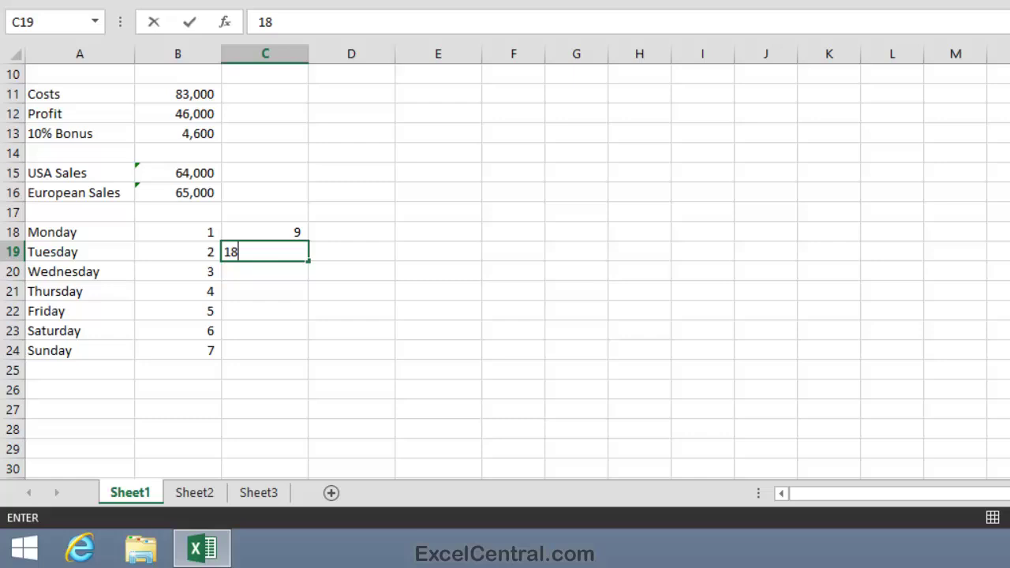
key("Return")
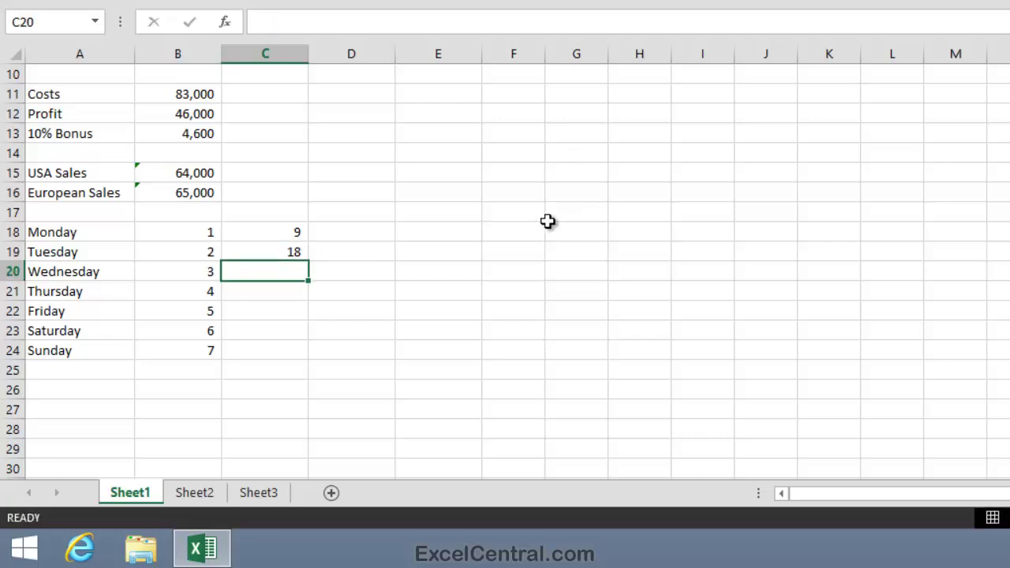
left_click_drag(253, 229, 314, 357)
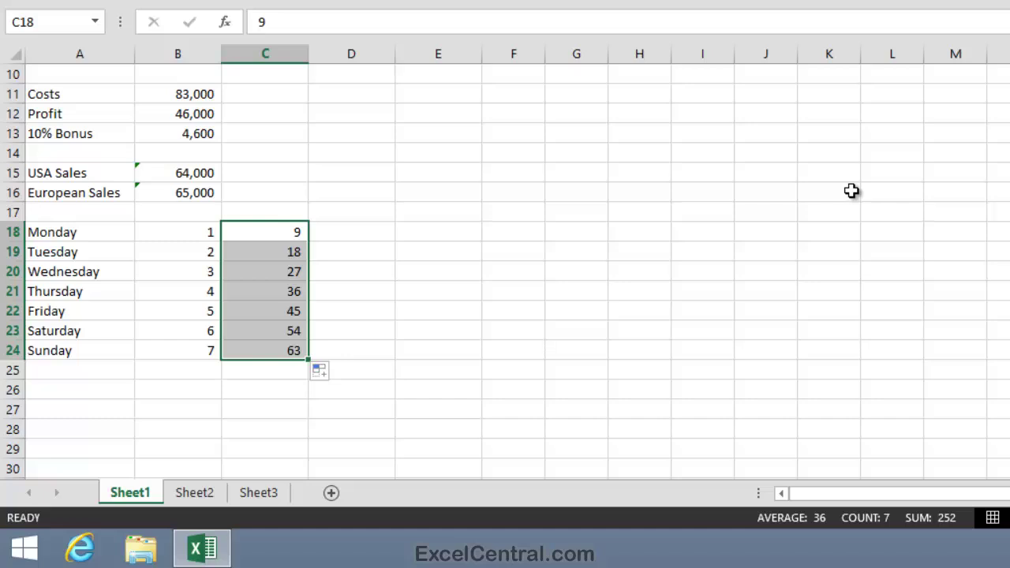
Enter 01-Jan-08 in D18 and 02-Jan-08 in D19, then select both starting dates.
left_click(326, 231)
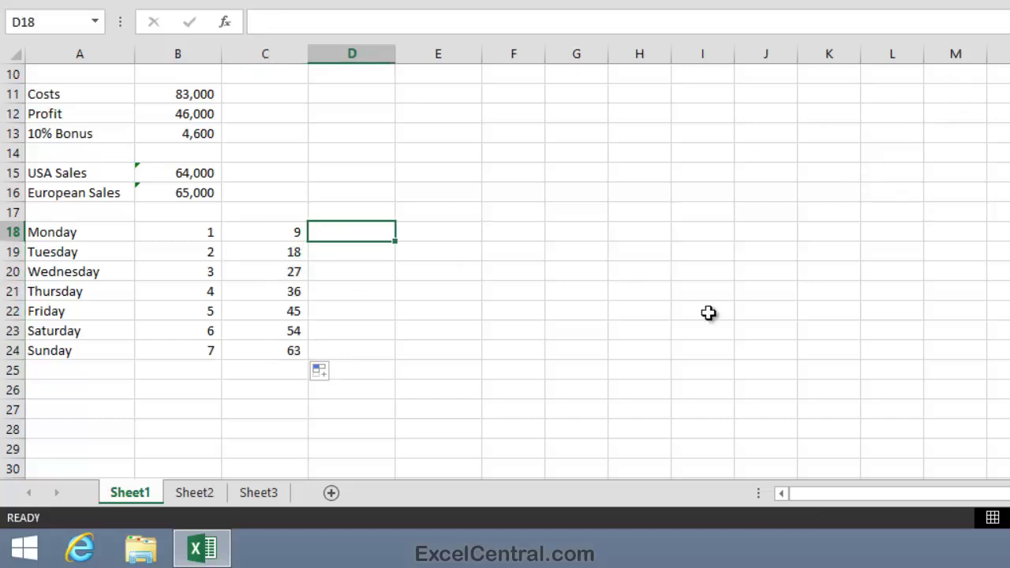
type("01-")
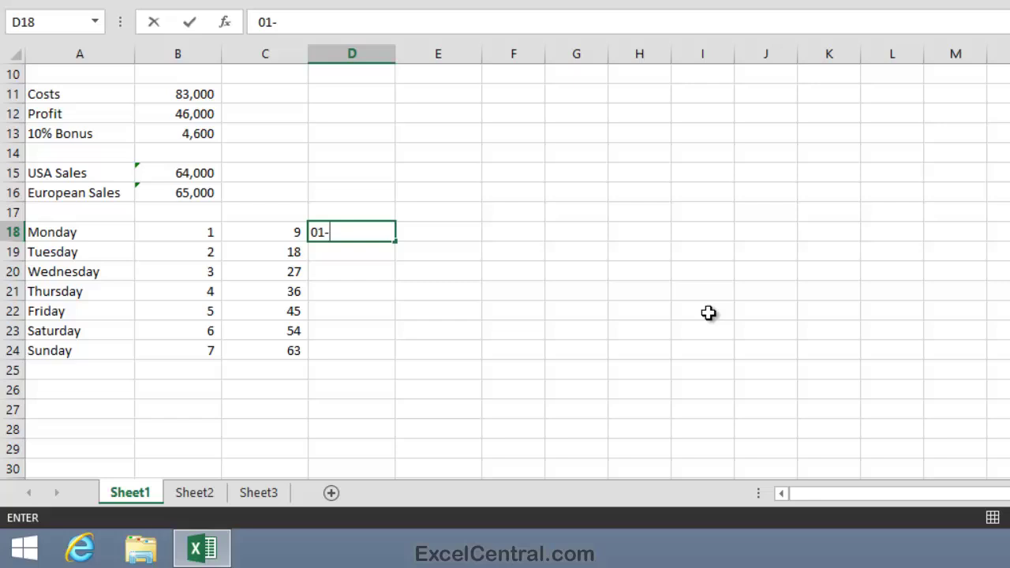
type("Jan-08")
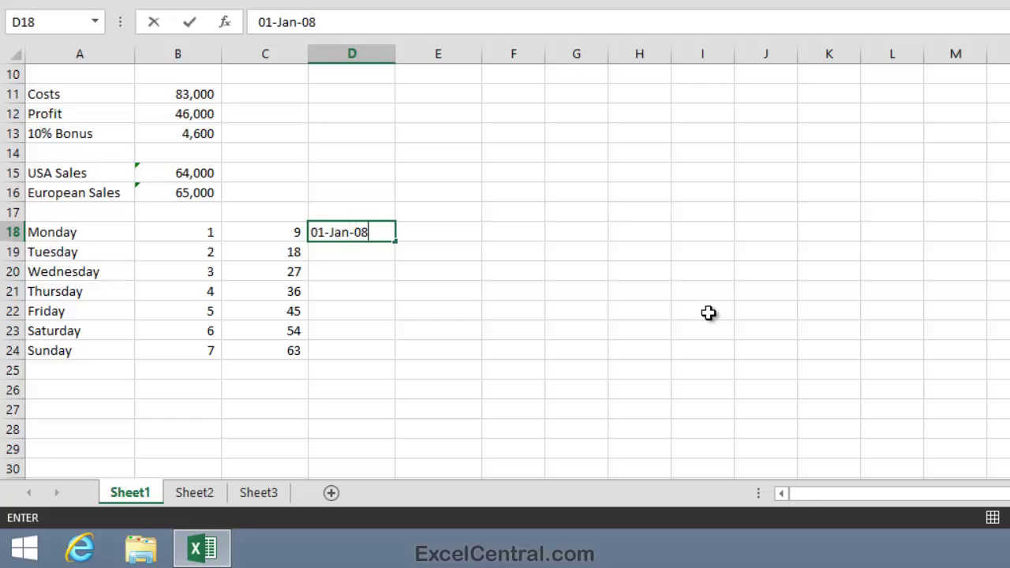
key("ctrl+Return")
key("Down")
type("02")
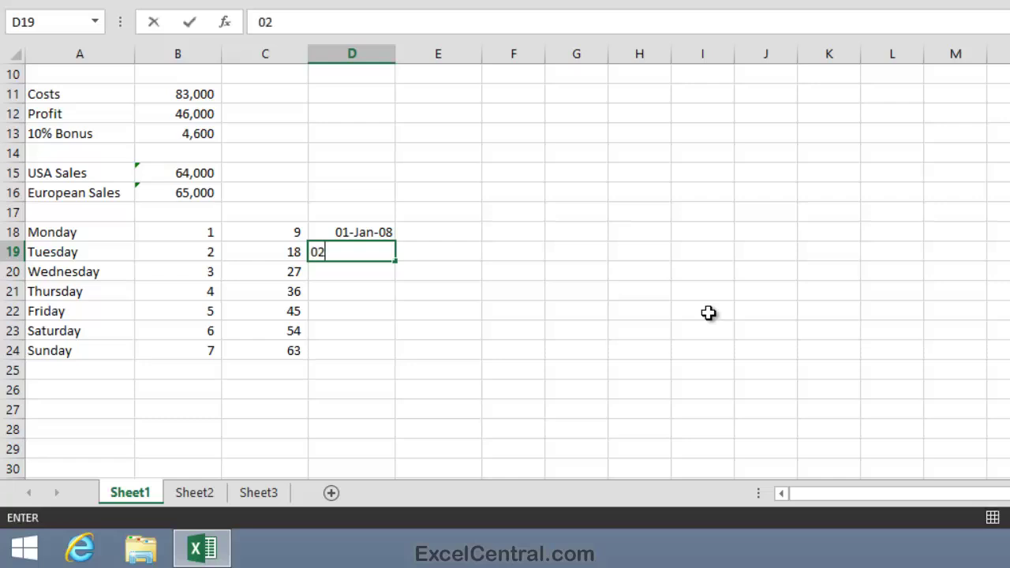
type("-Jan-08")
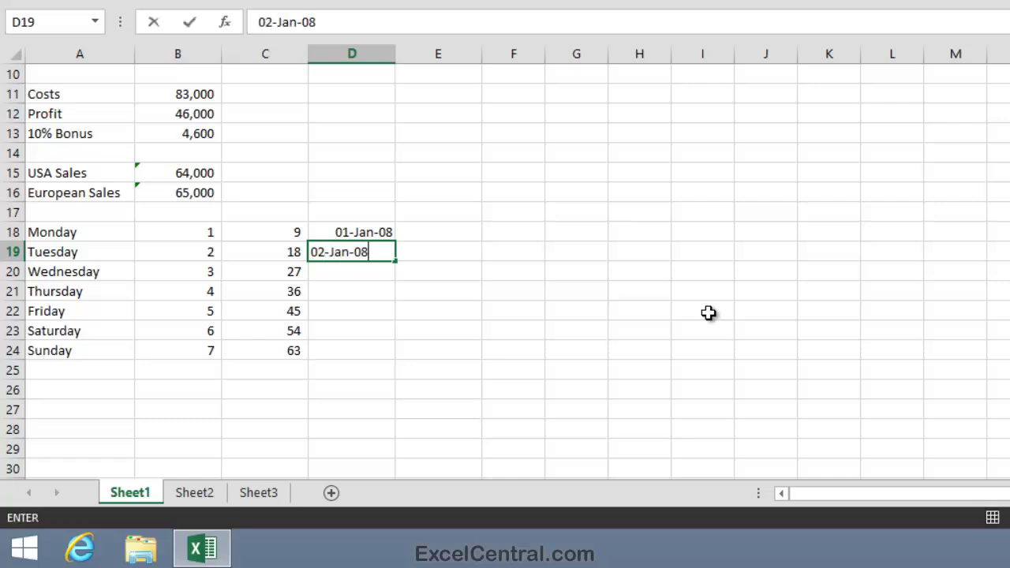
key("Return")
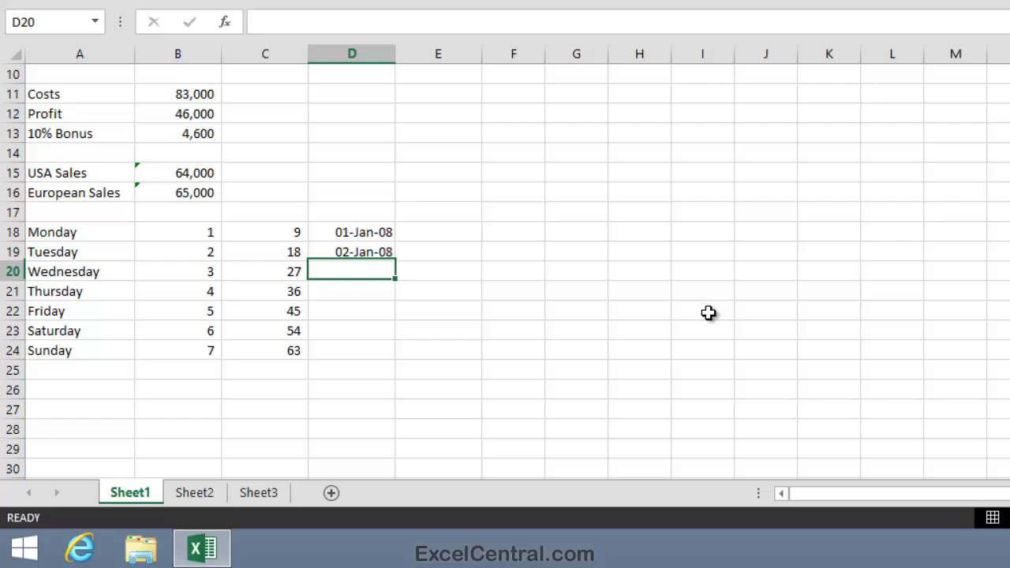
left_click_drag(340, 232, 404, 359)
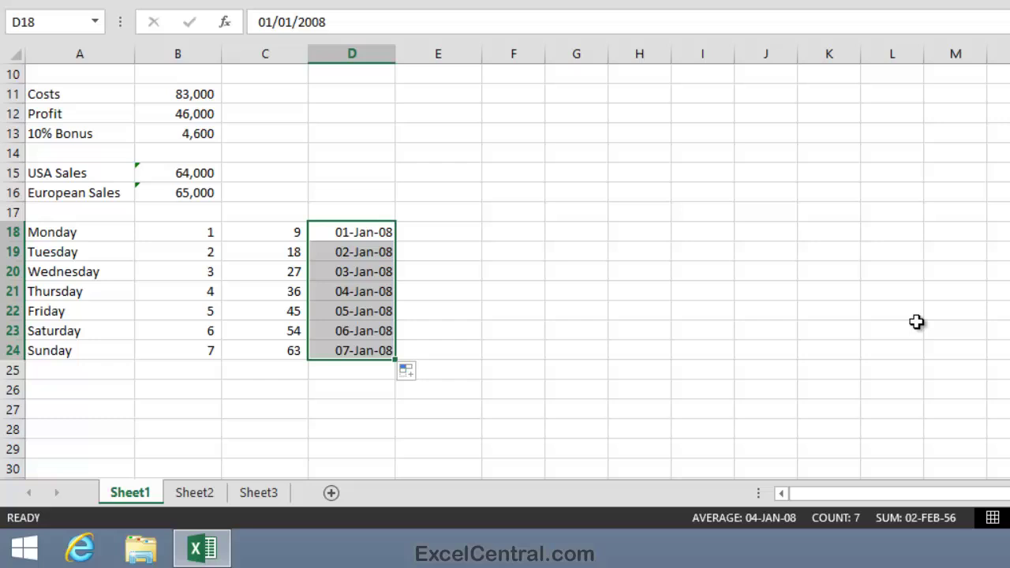
Type Adjusted in E18 and copy it down through E24.
left_click(443, 231)
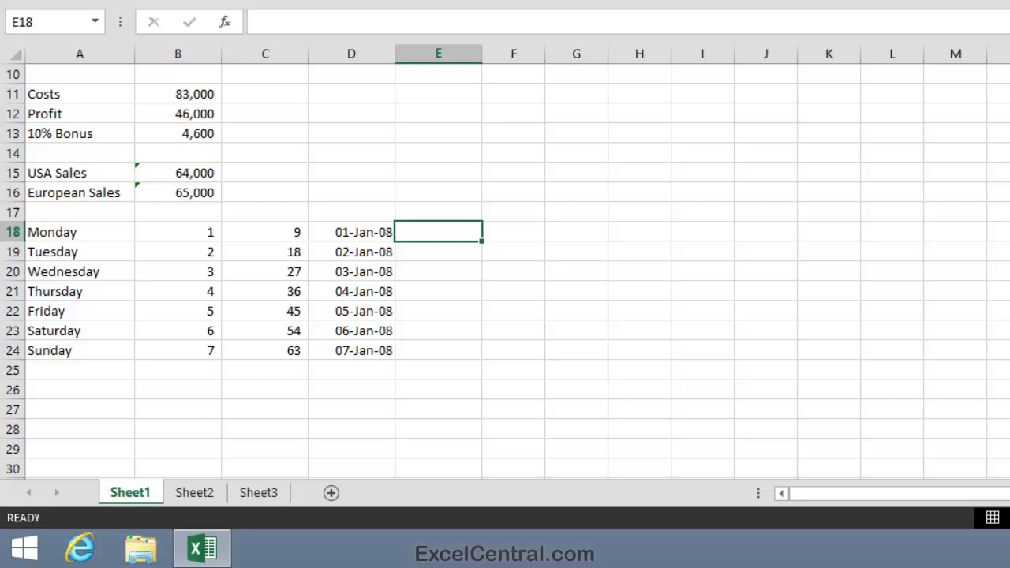
type("Adjust")
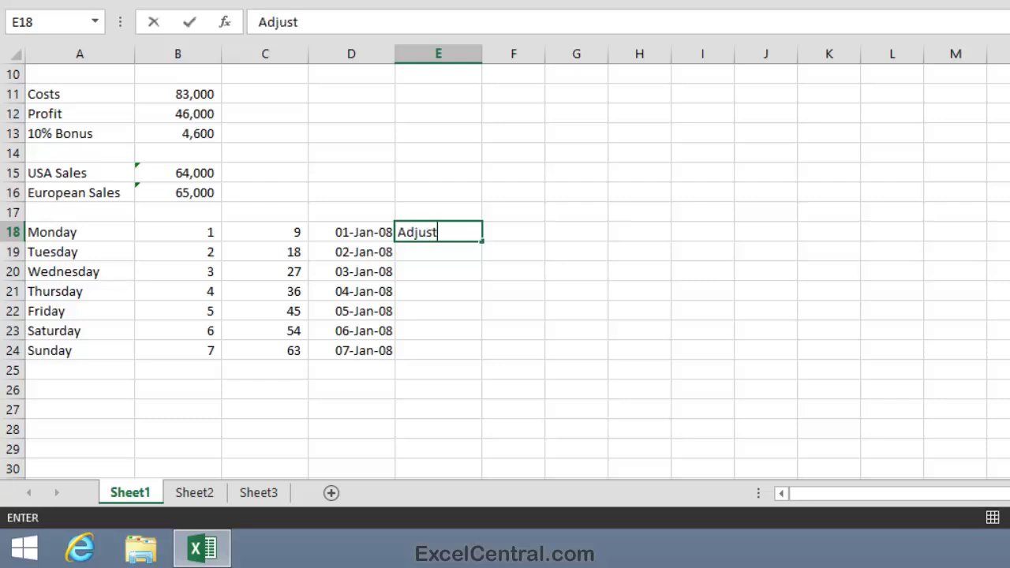
type("ed")
key("Return")
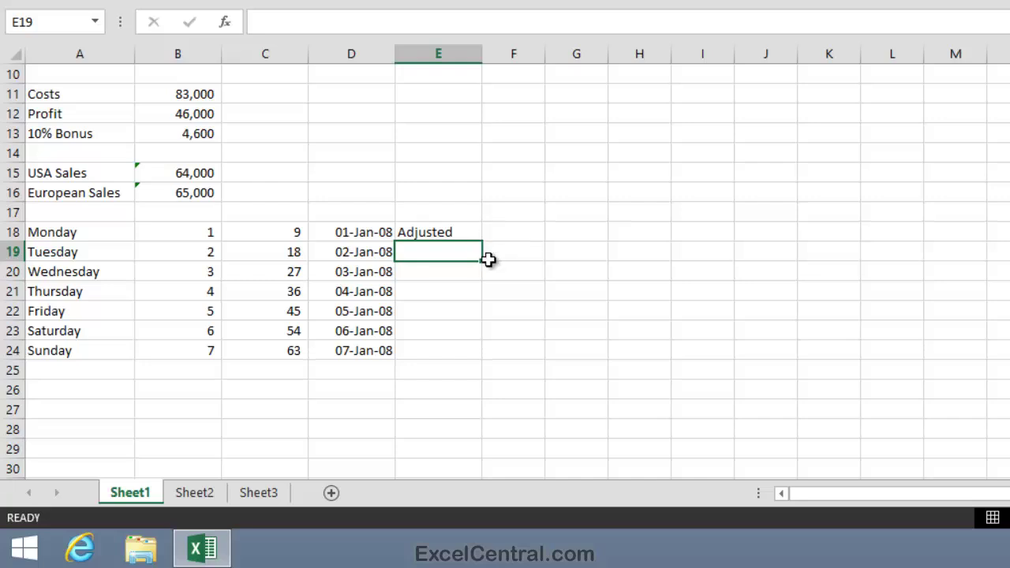
left_click(442, 229)
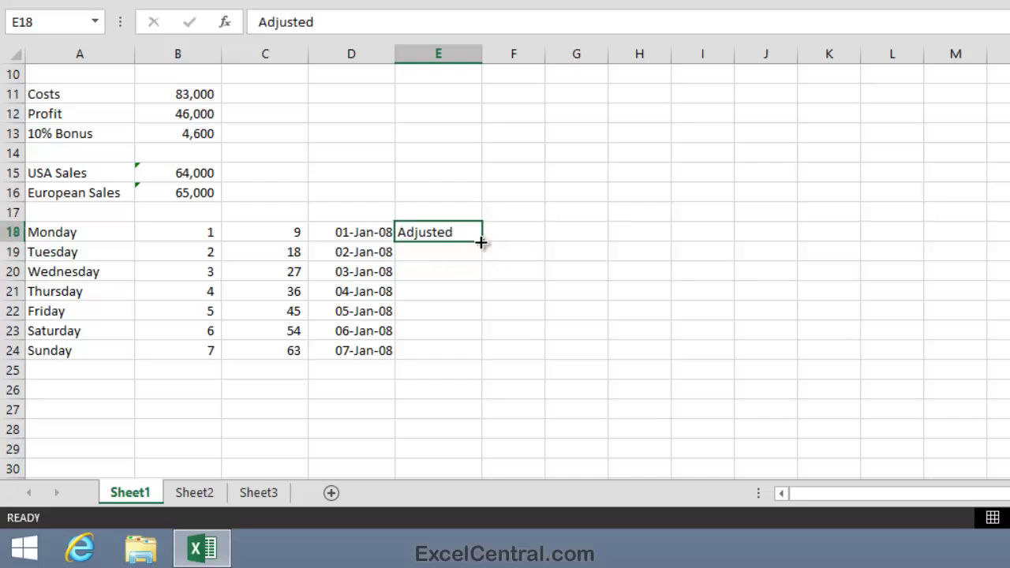
mouse_move(480, 243)
left_mouse_down()
mouse_move(823, 234)
mouse_move(311, 230)
mouse_move(19, 258)
mouse_move(453, 228)
mouse_move(448, 363)
mouse_move(453, 239)
left_mouse_up()
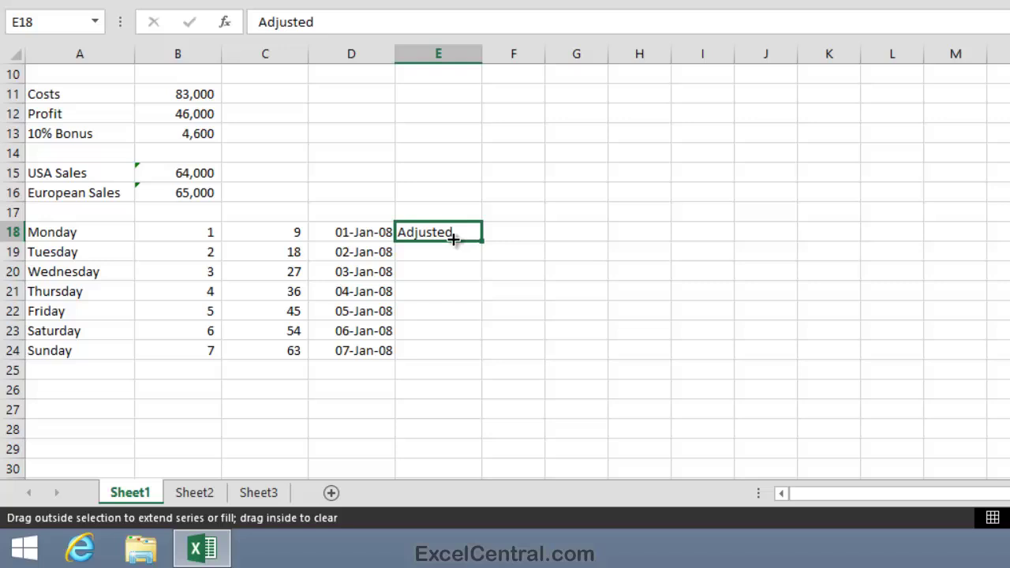
left_click_drag(454, 238, 469, 361)
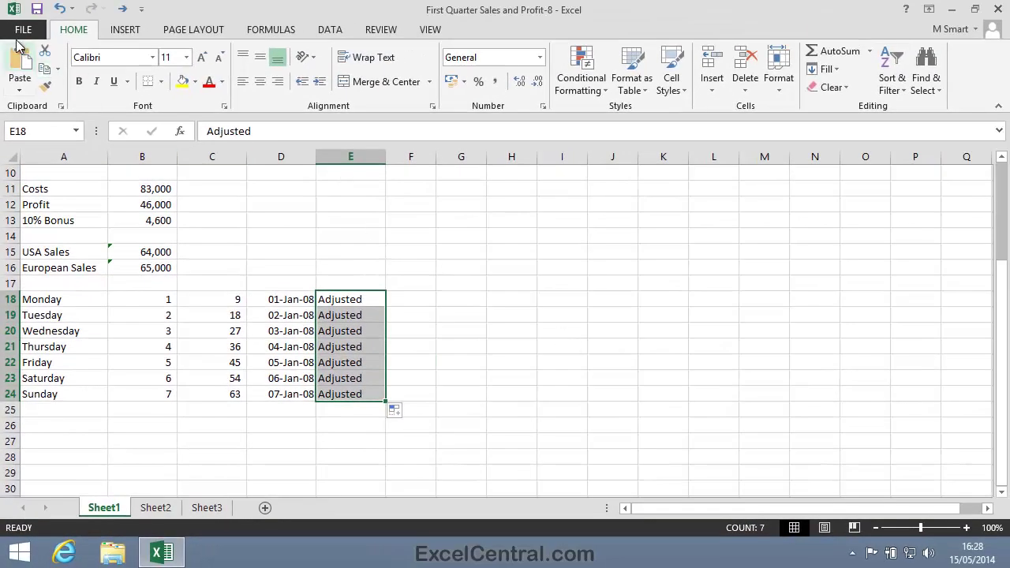
Save As 'First Quarter Sales and Profit-9', changing the name's 8 to 9, one folder above Session 2.
left_click(23, 30)
left_click(66, 191)
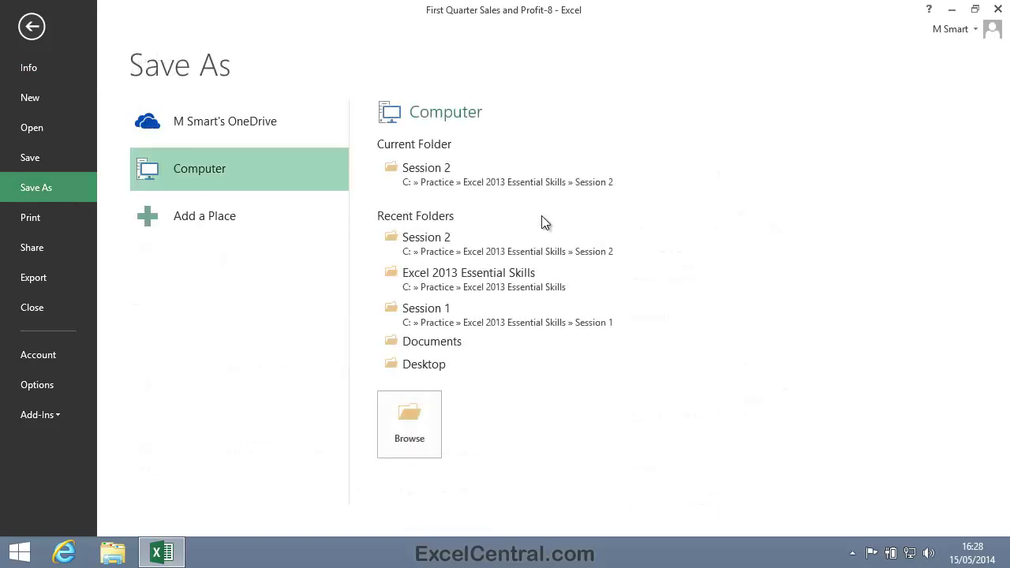
left_click(467, 184)
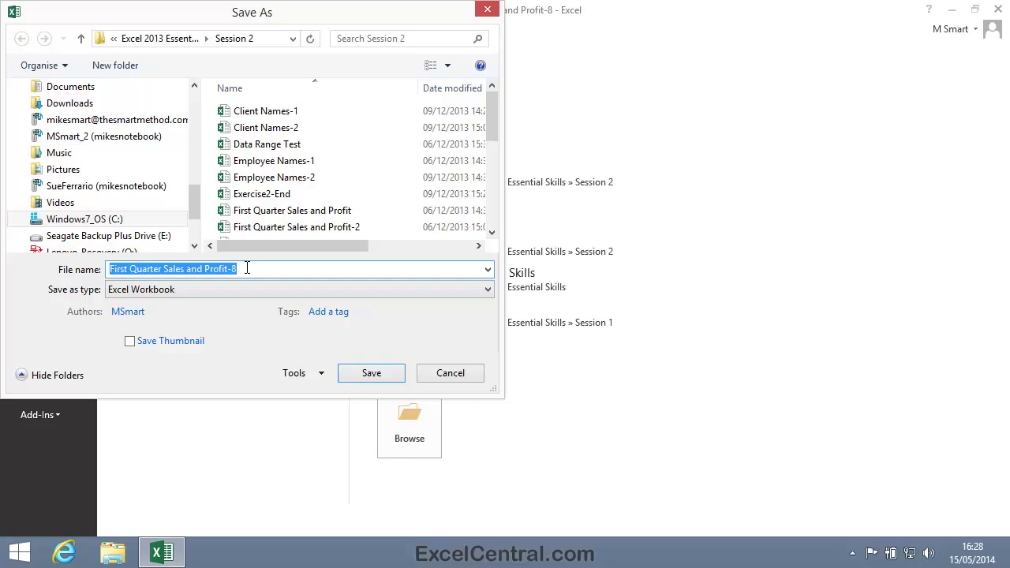
left_click(248, 268)
key("BackSpace")
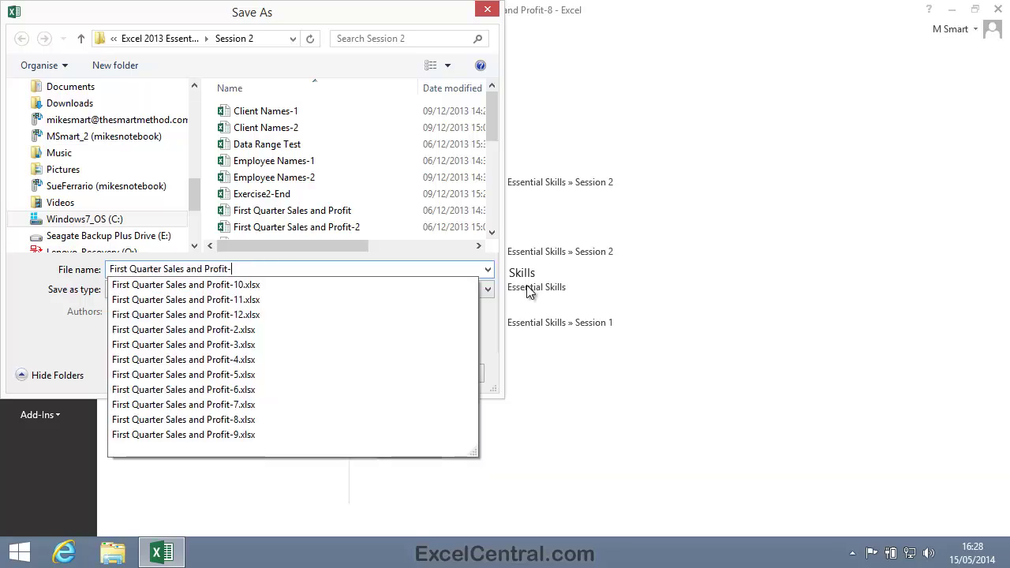
type("9")
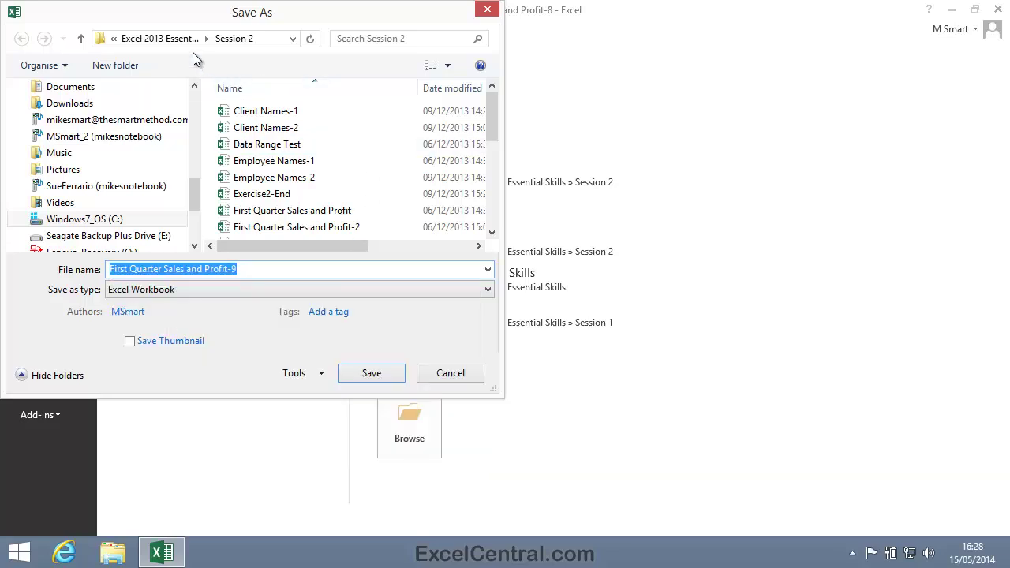
left_click(165, 40)
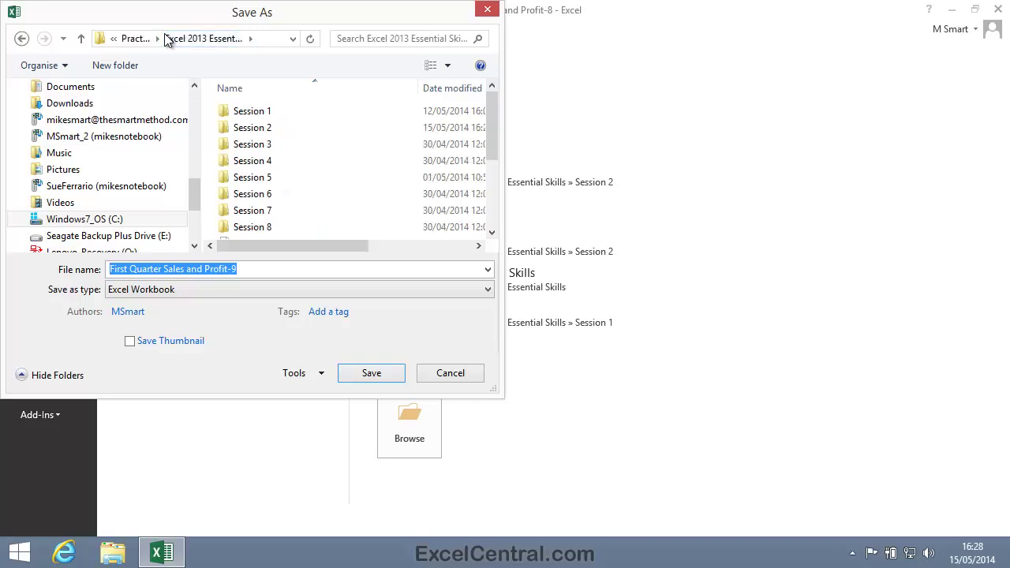
left_click(359, 372)
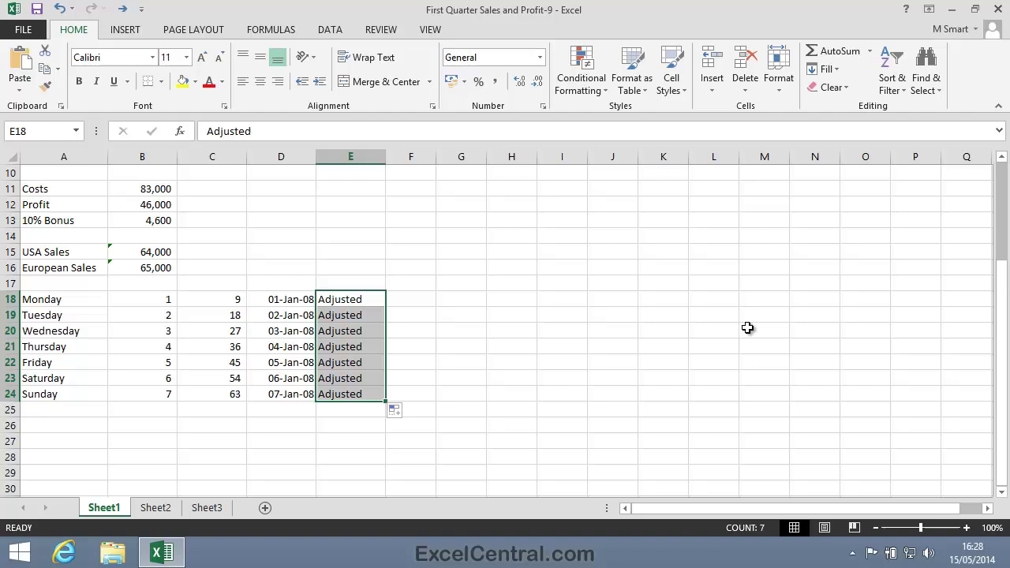